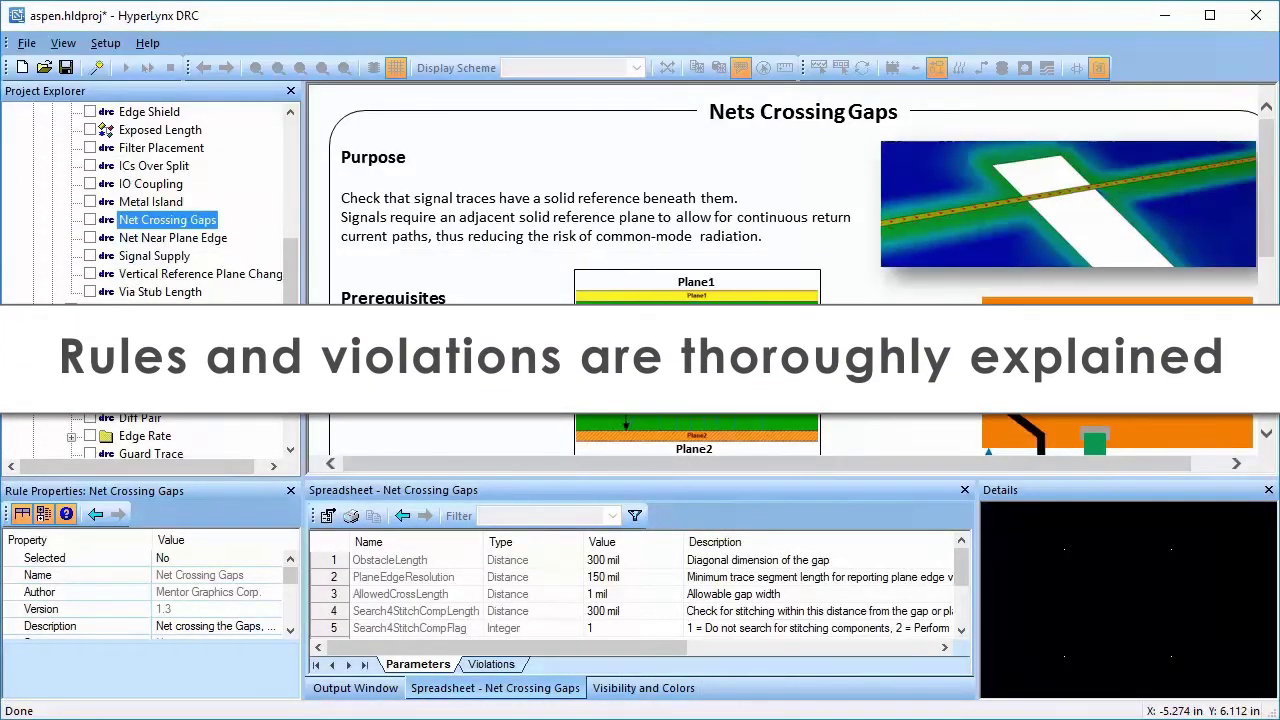
Step: Read the Net Near Plane Edge EMI rule documentation and its Violation Conditions section
click(150, 238)
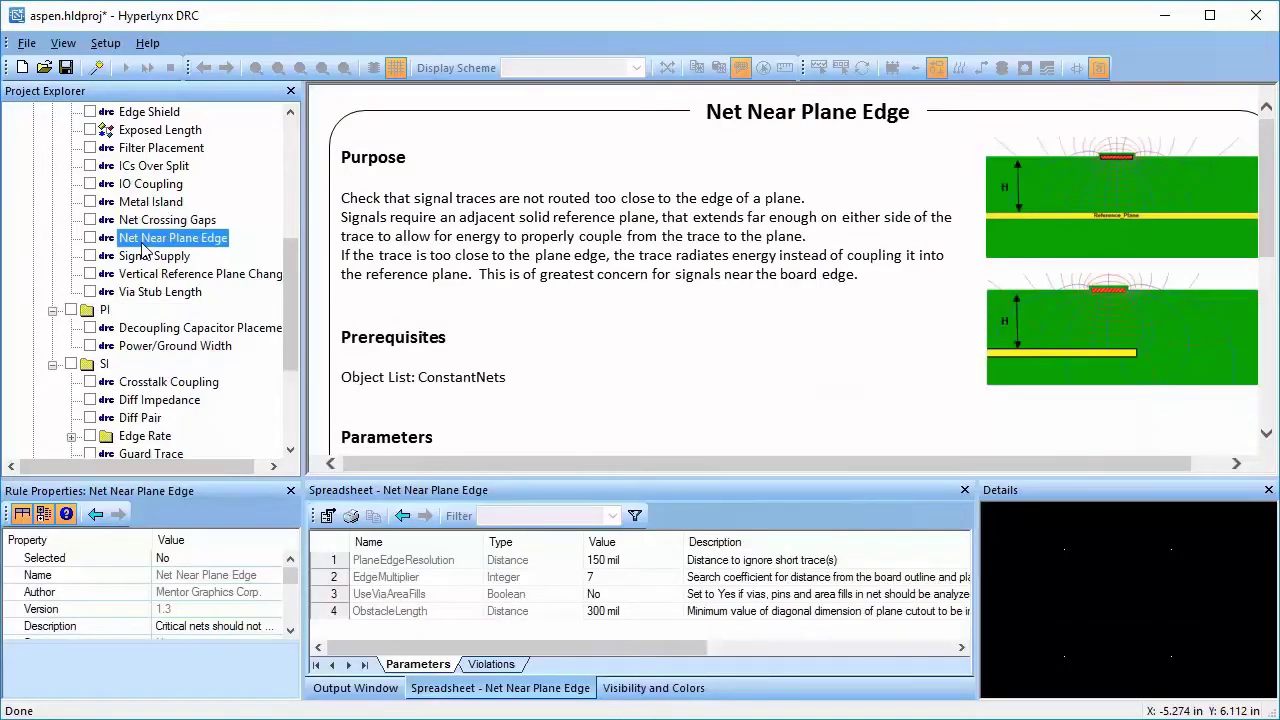
drag(1273, 233, 1270, 395)
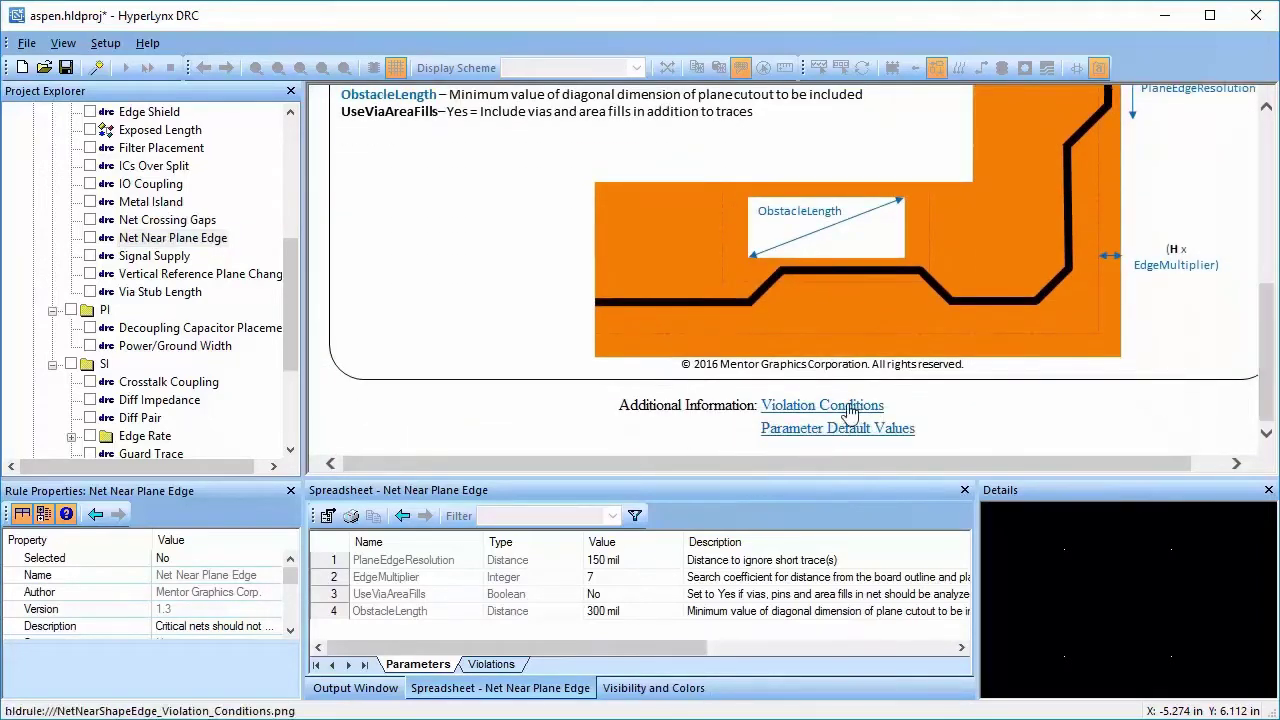
click(843, 407)
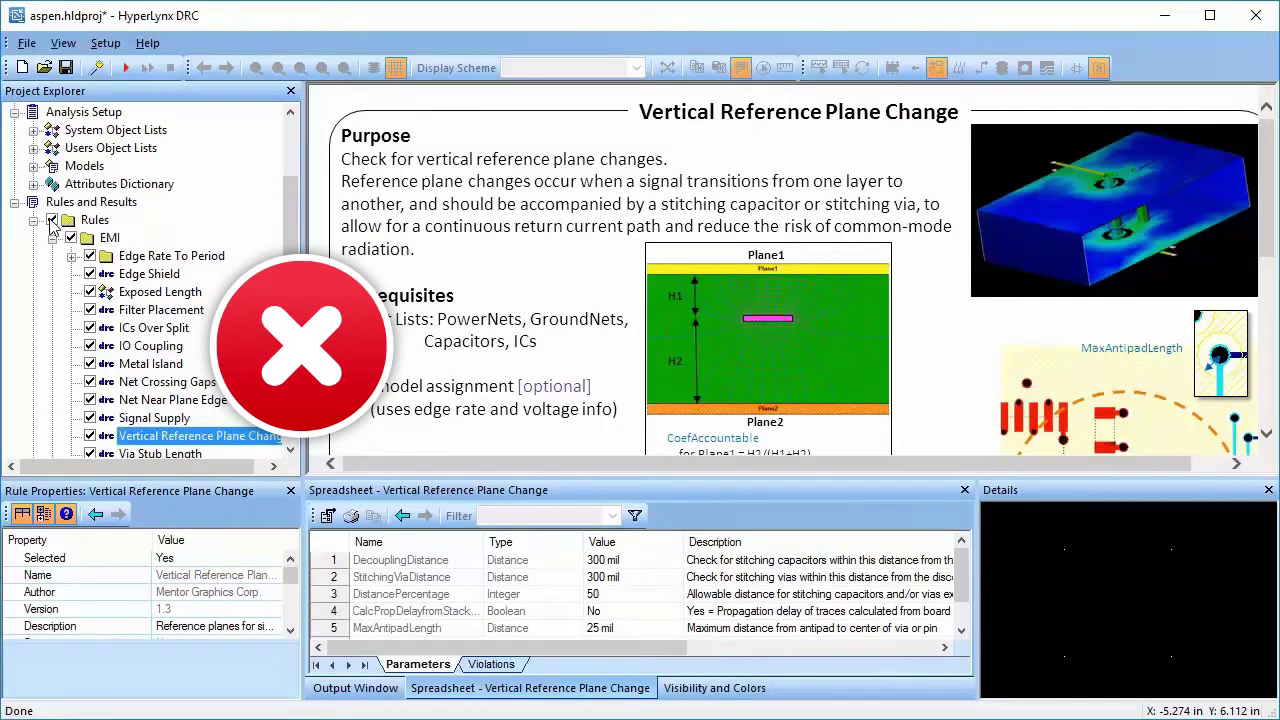
Step: Enable the Metal Island rule and review its properties, including the Applied to choices
click(90, 364)
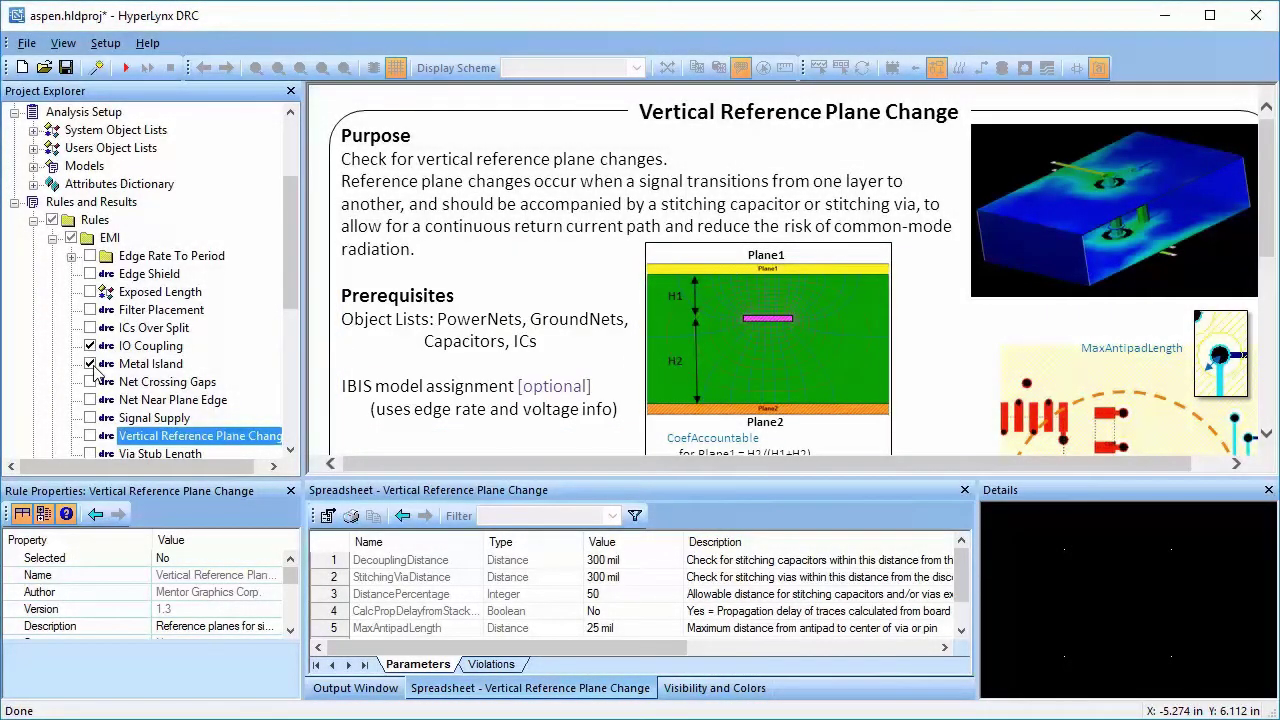
click(148, 366)
click(291, 630)
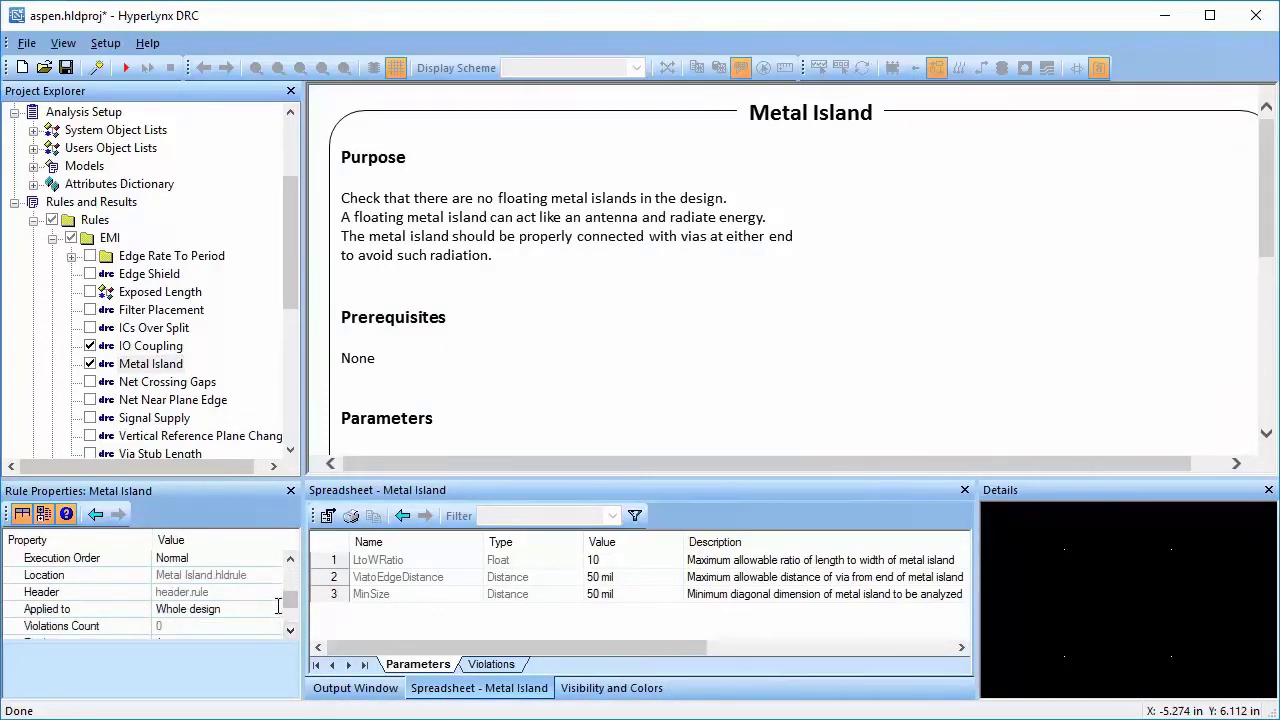
click(278, 610)
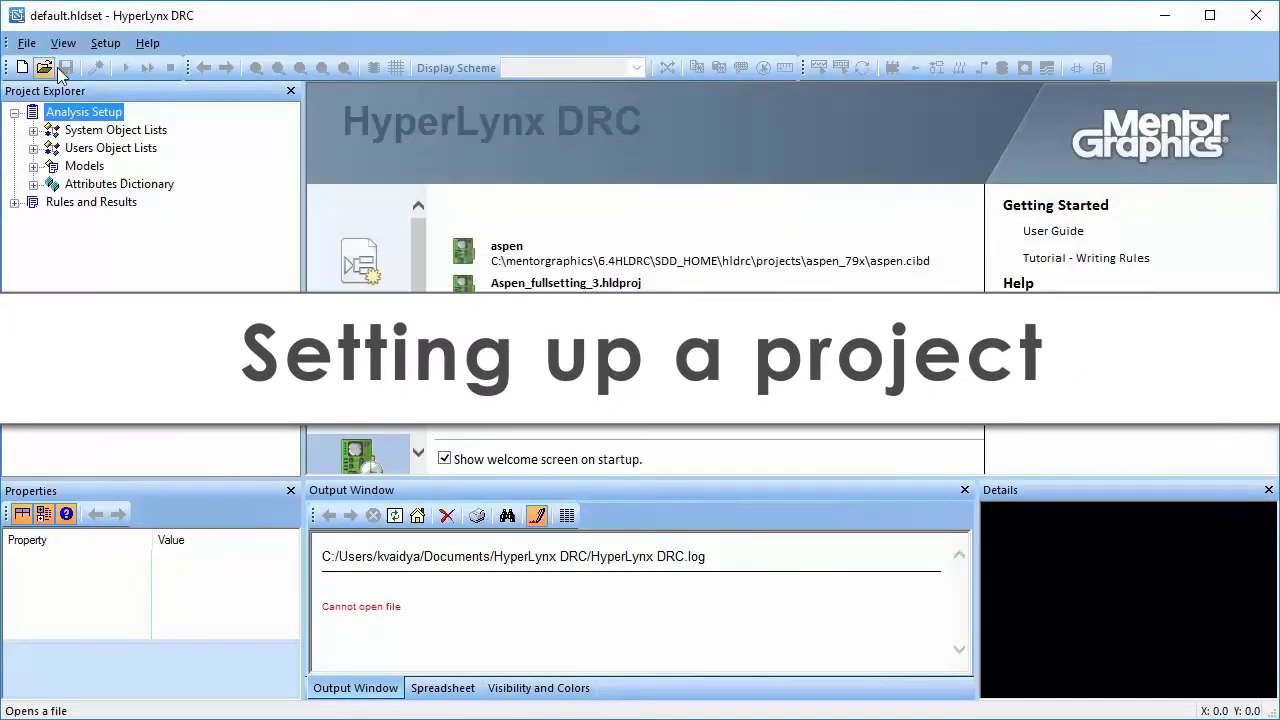
Step: Open aspen.cibd from the aspen_79x folder as a new project
click(57, 71)
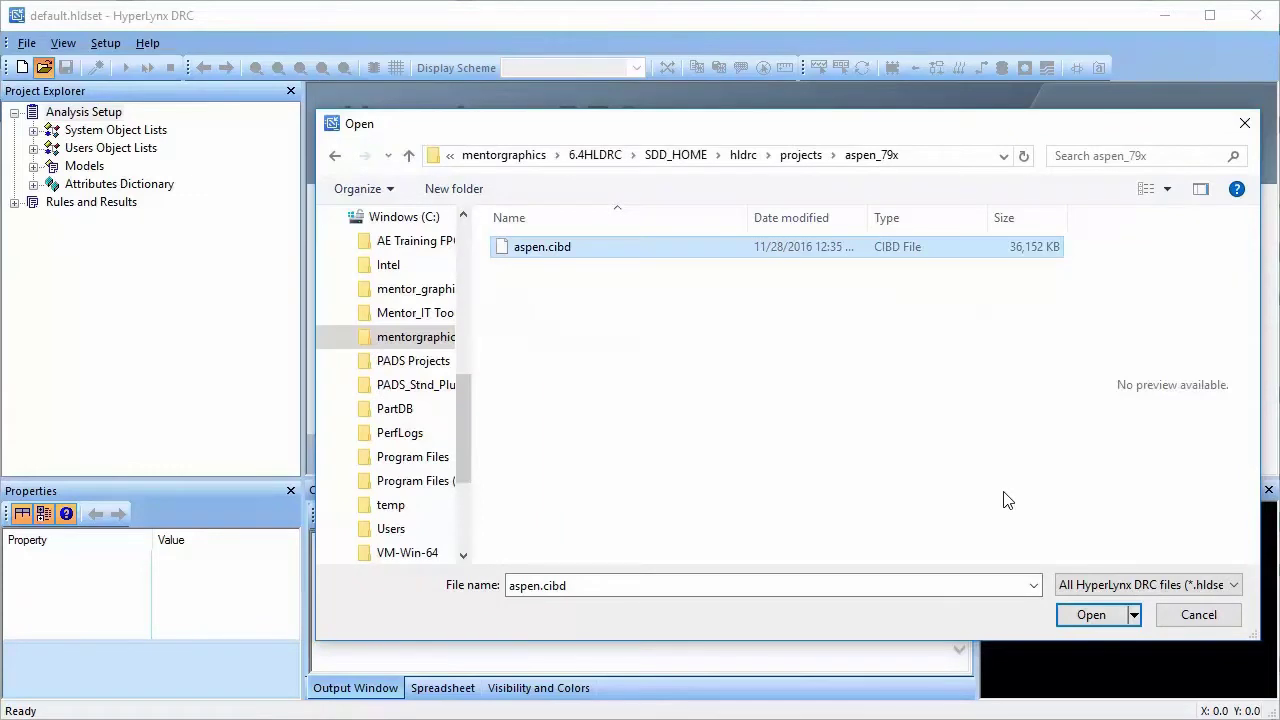
click(1087, 618)
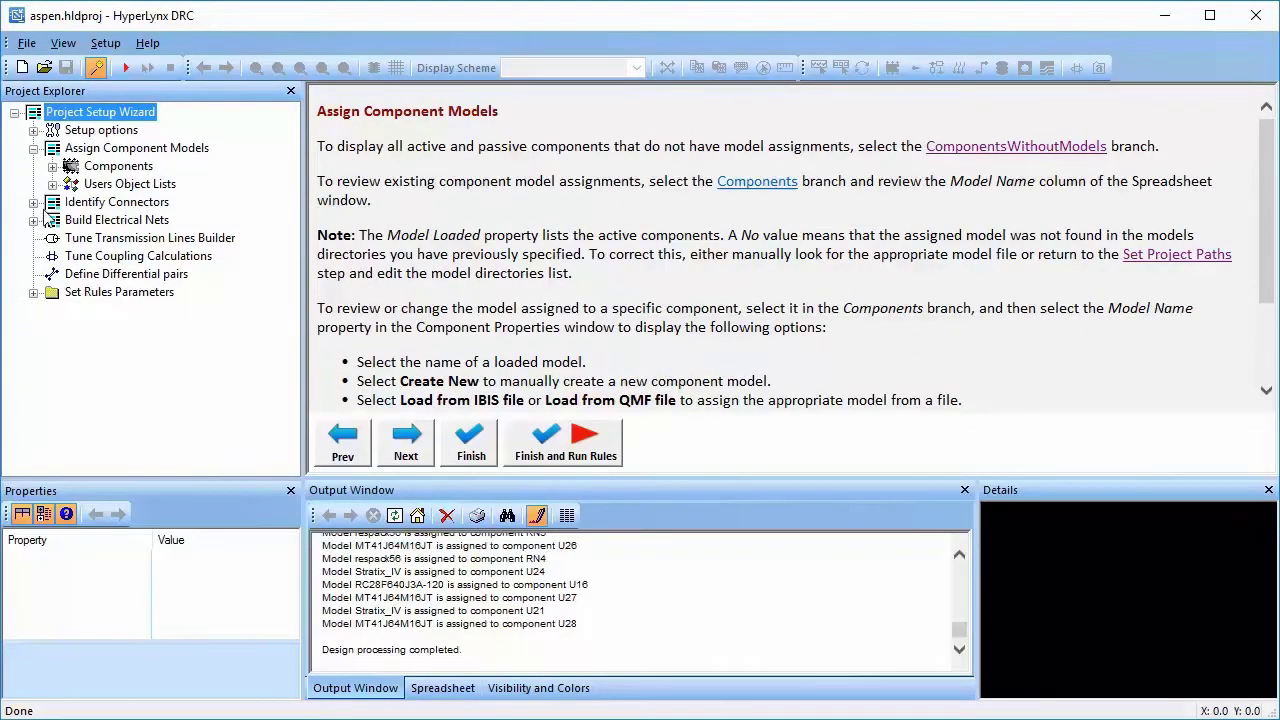
Step: Expand Users Object Lists and move to the Assign Component Models wizard step
click(52, 185)
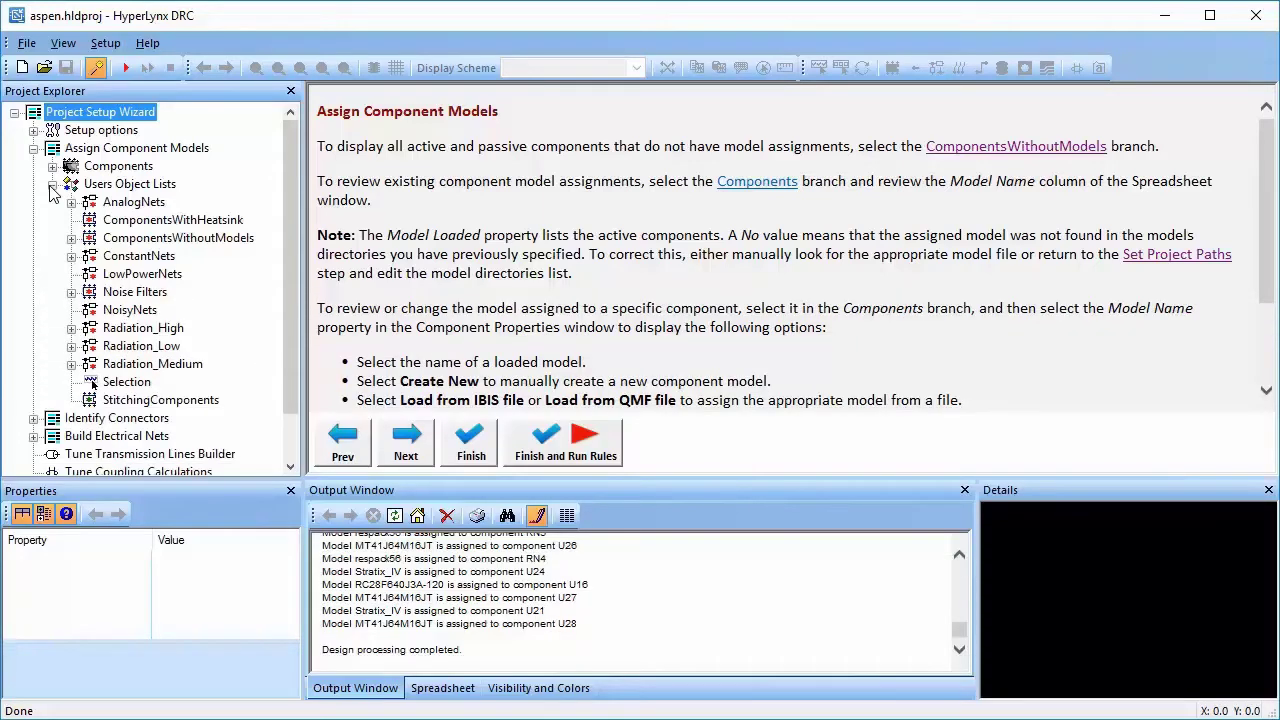
click(72, 152)
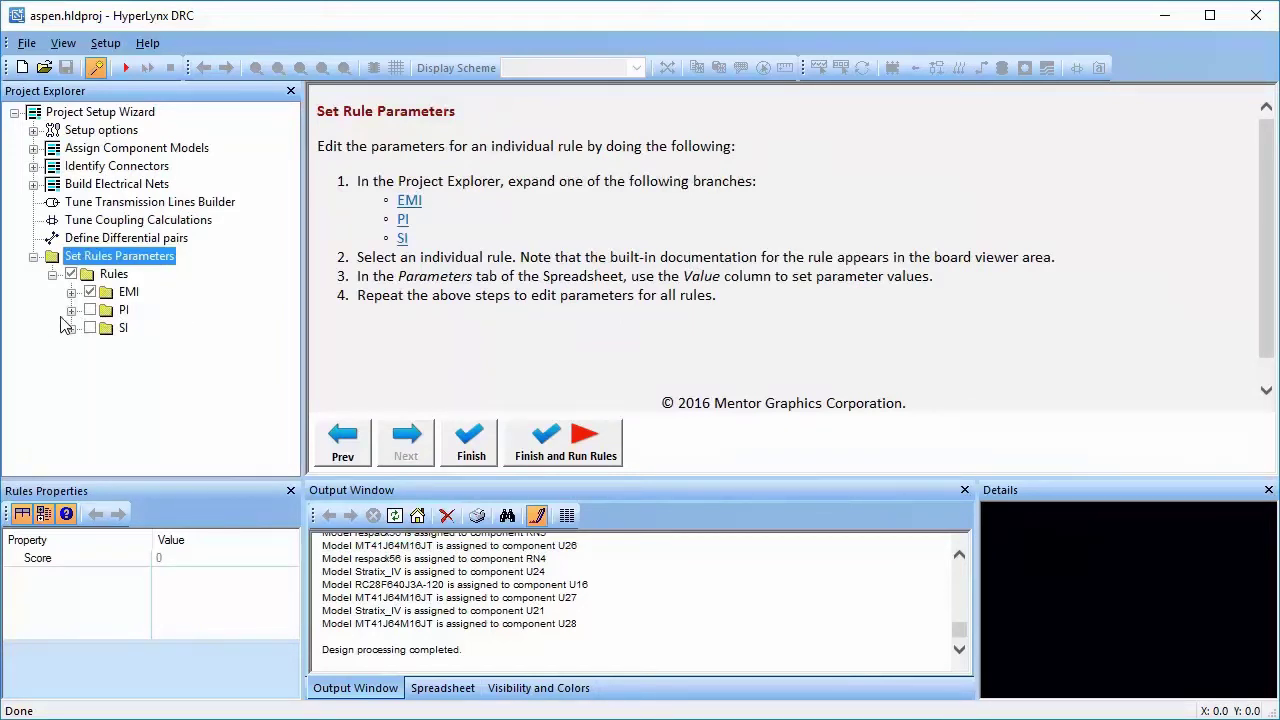
Step: Enable both PI rules, review the project units panel, and finish the setup wizard
click(71, 310)
click(90, 310)
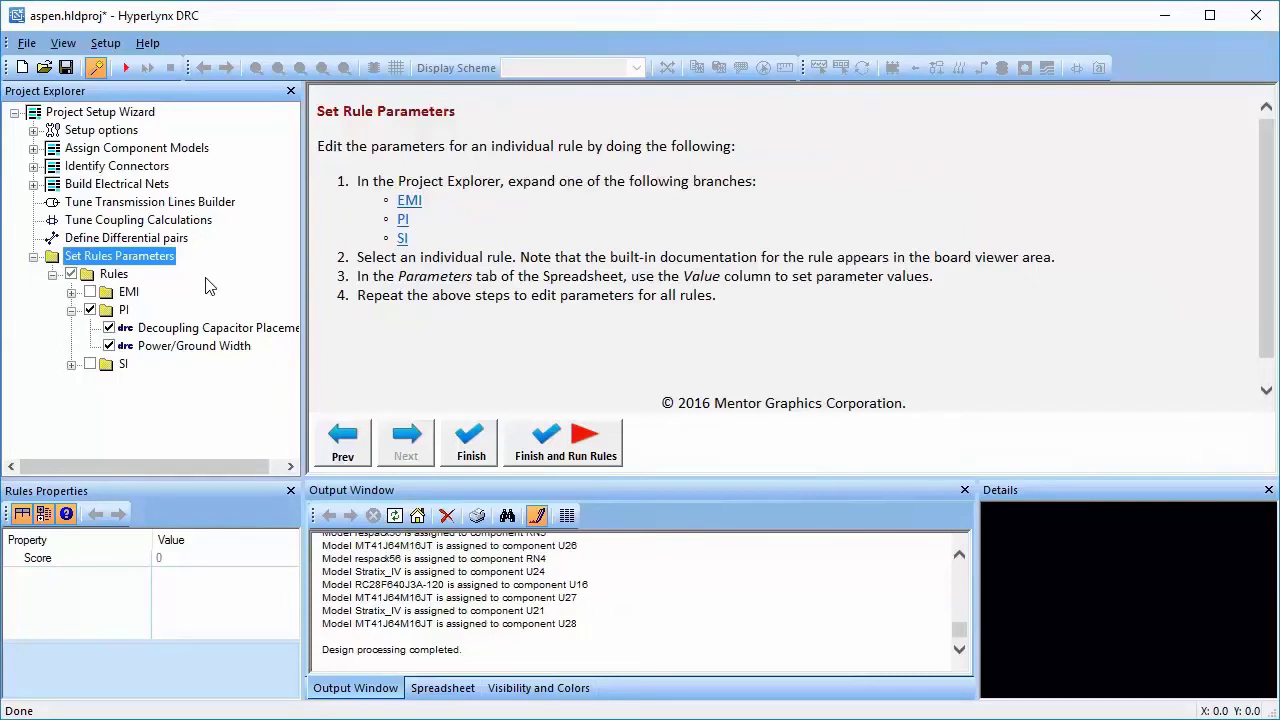
click(33, 130)
click(106, 152)
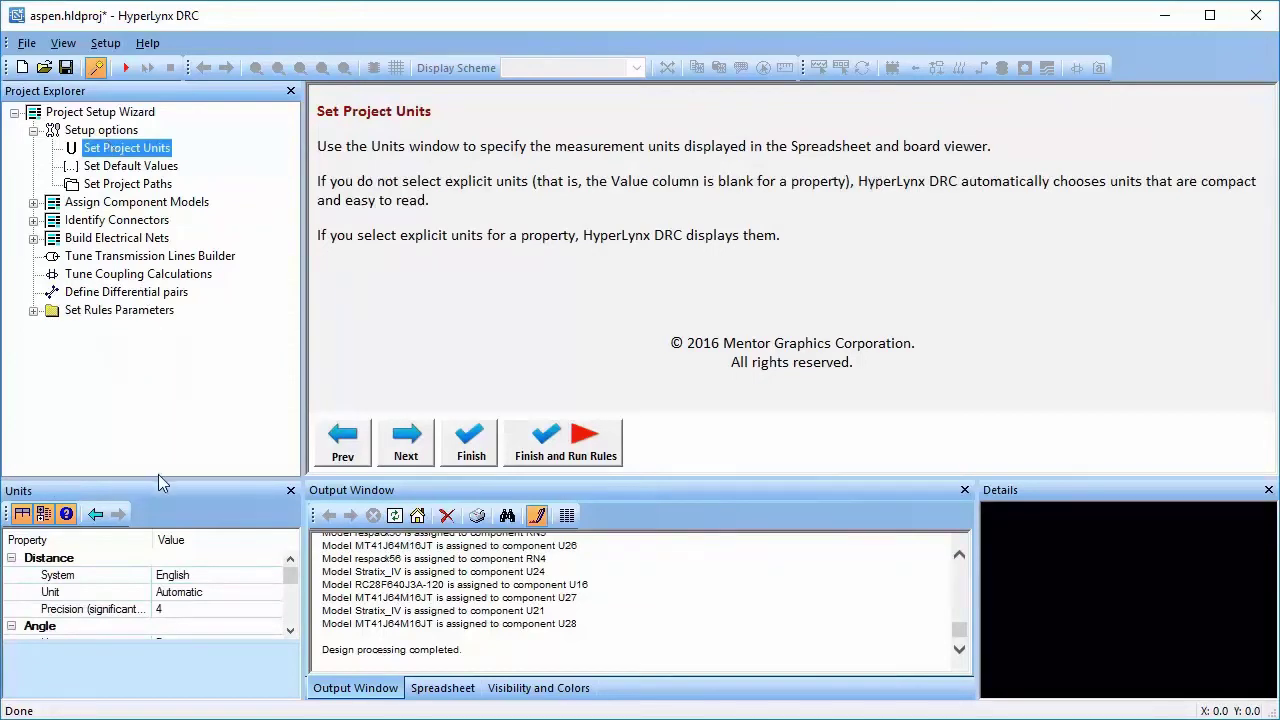
drag(158, 476, 158, 402)
drag(294, 515, 296, 518)
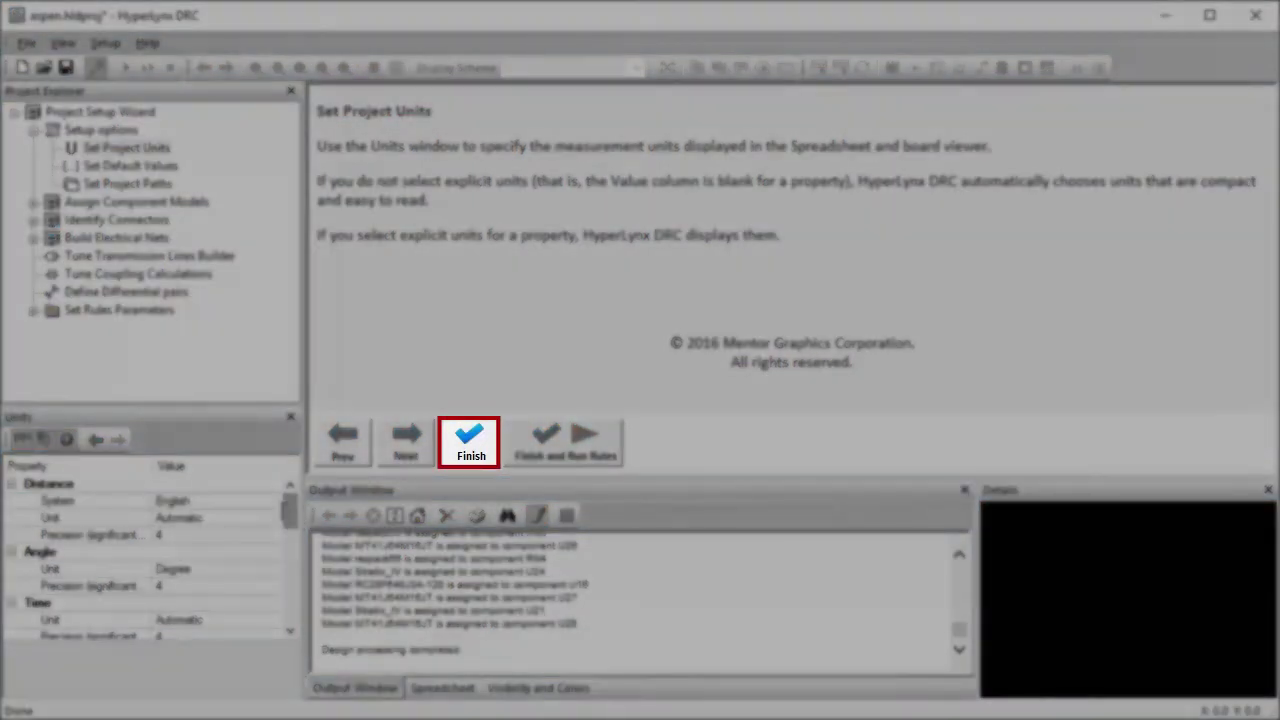
click(469, 452)
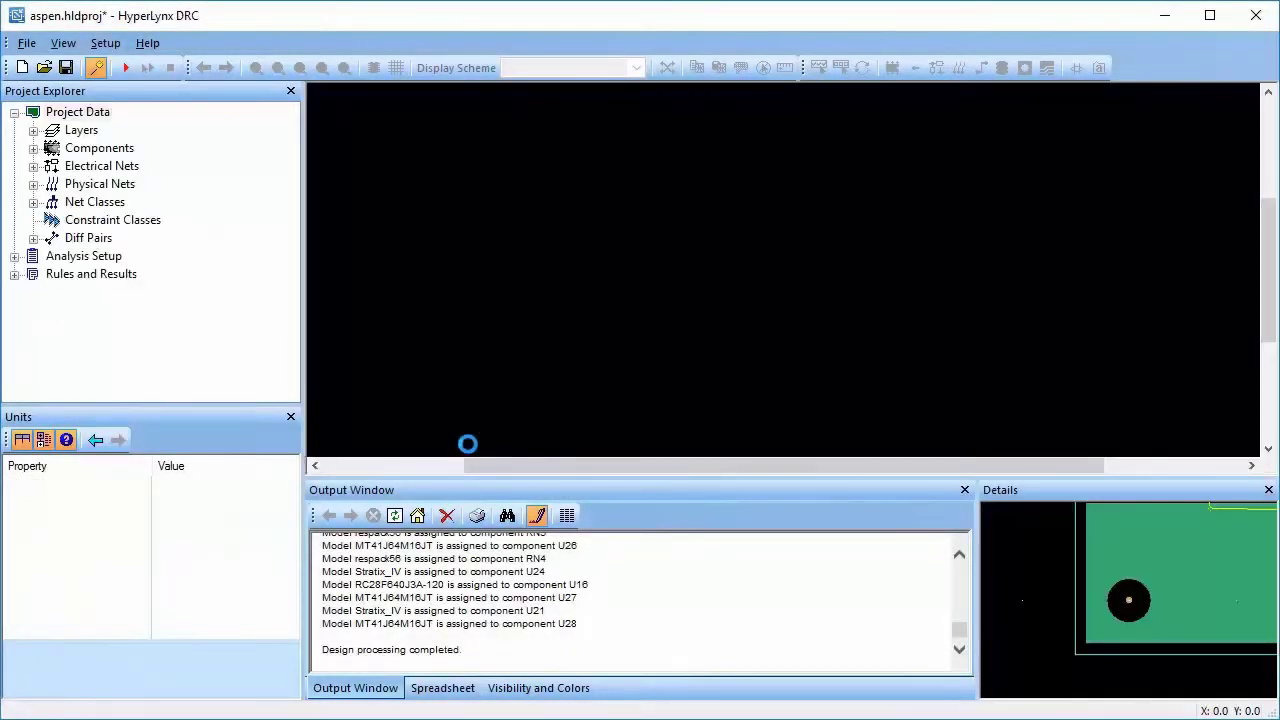
Step: Inspect capacitor C1's properties under Components, then expand System Object Lists
click(97, 68)
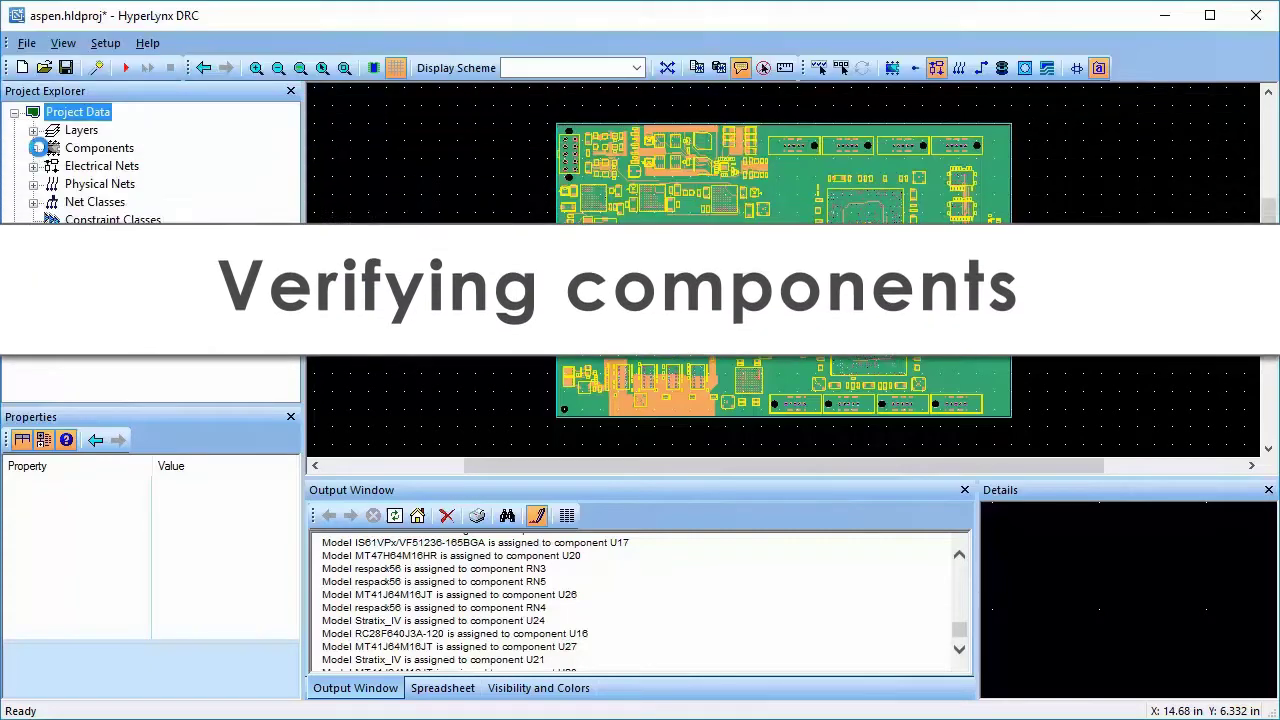
click(38, 147)
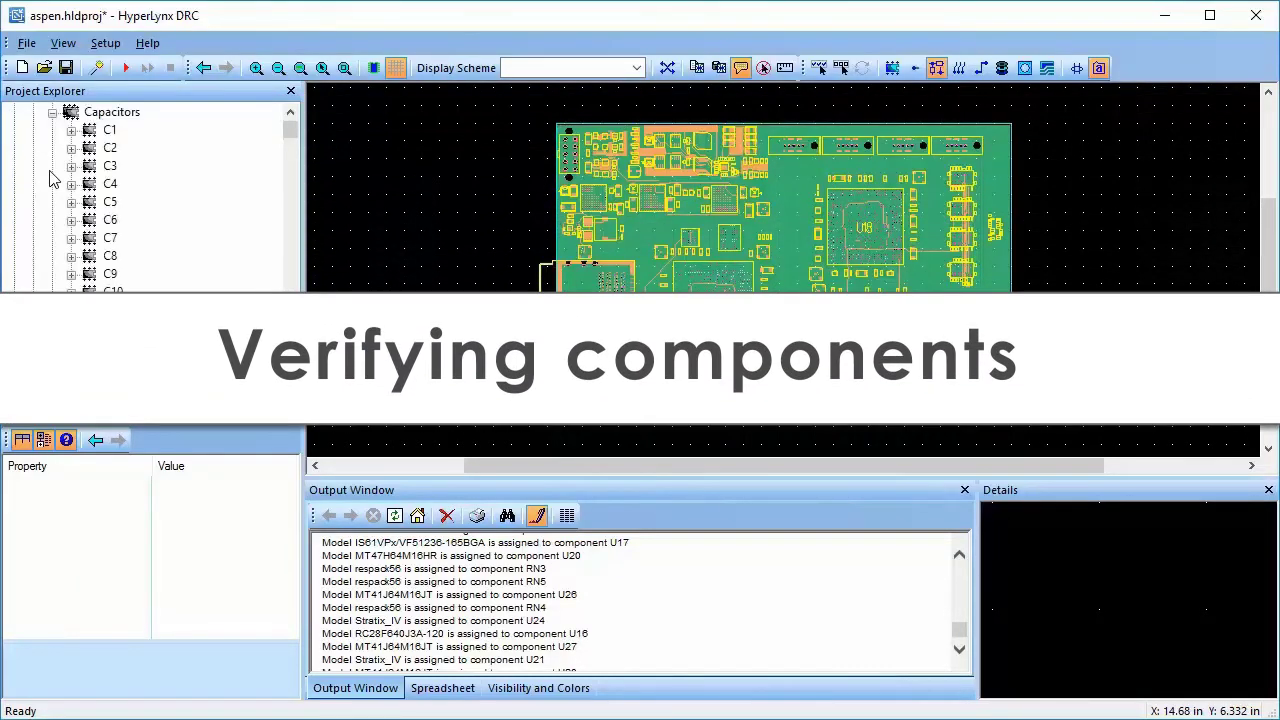
click(90, 131)
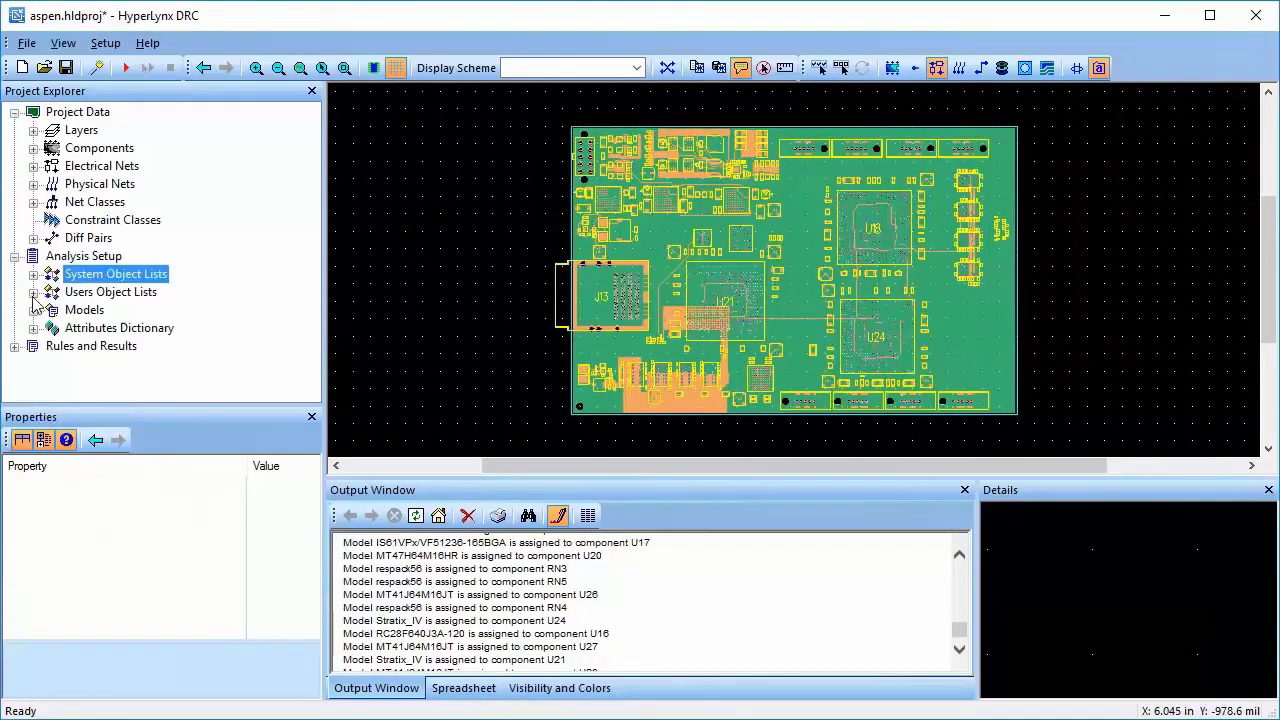
click(34, 274)
Step: View the Capacitors object list definition and expand it to show C1 through C16
click(52, 292)
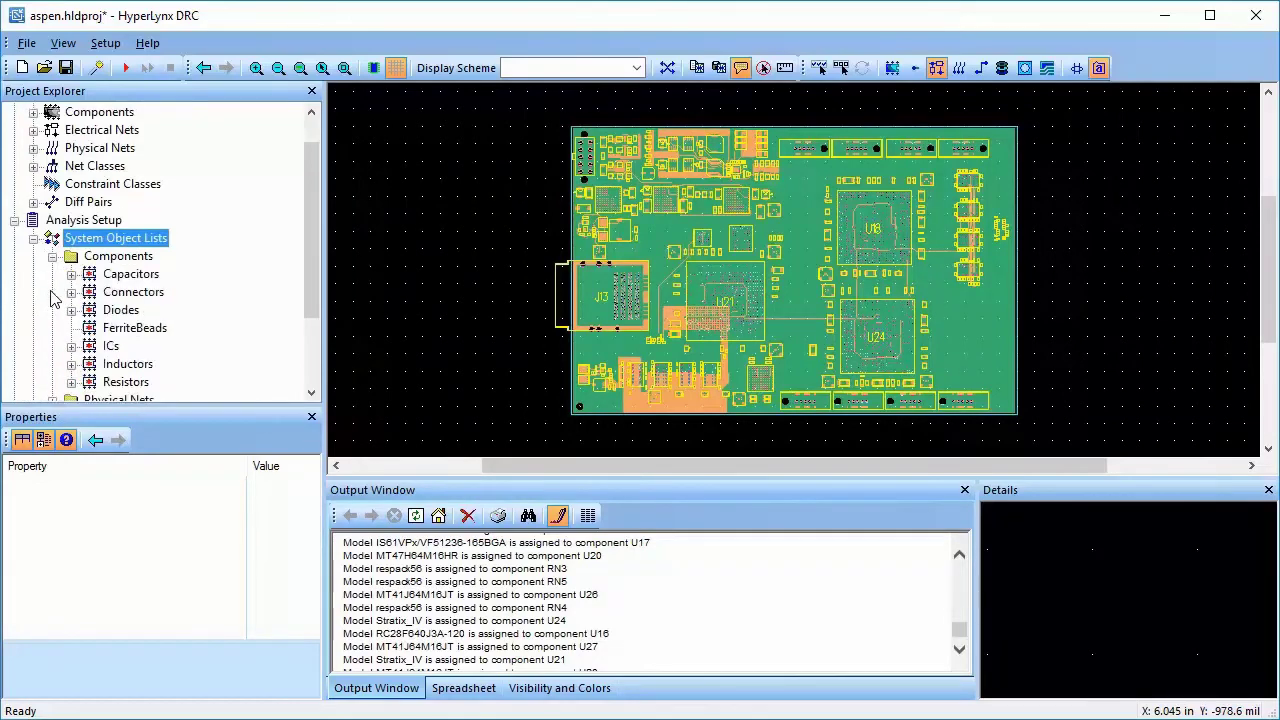
click(108, 278)
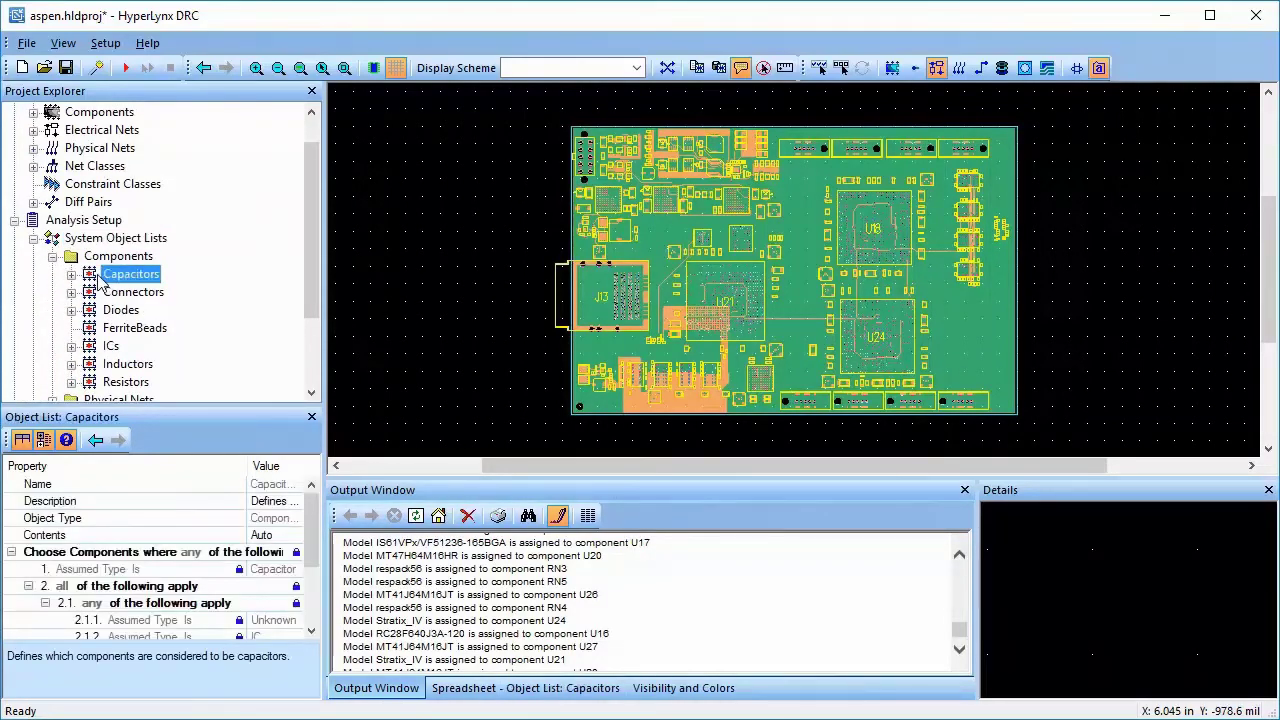
click(71, 274)
click(90, 292)
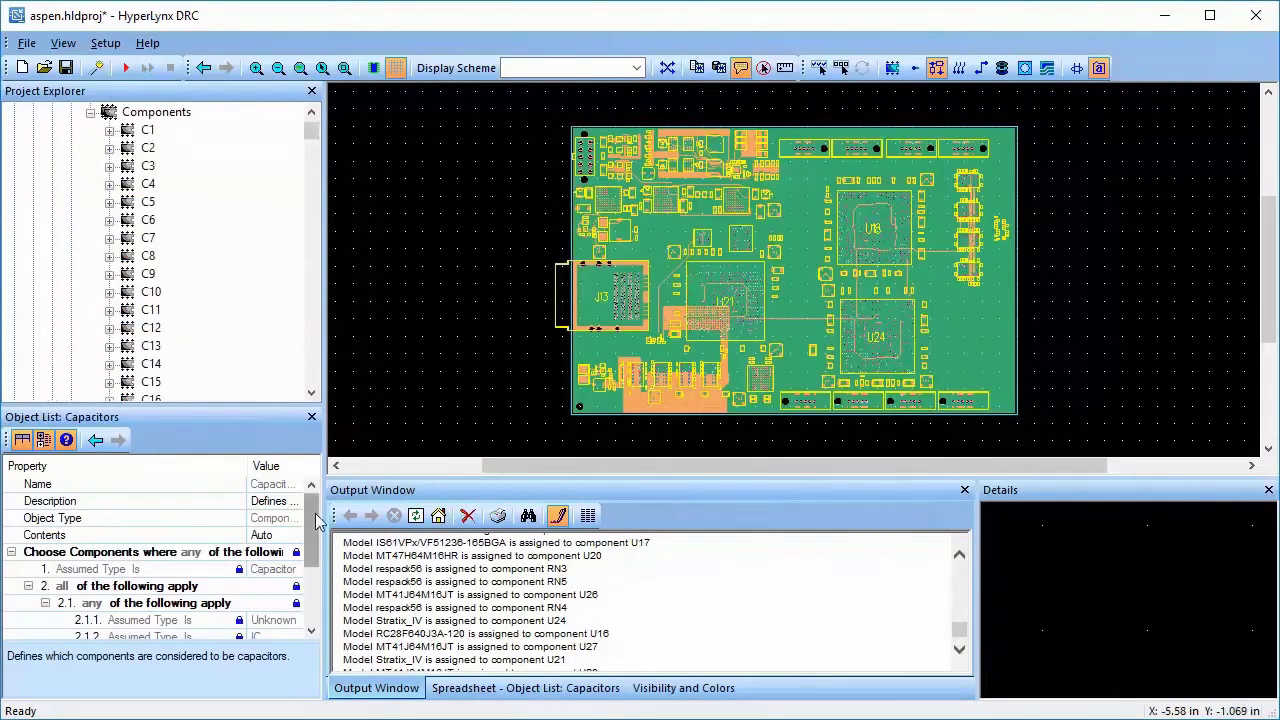
drag(311, 528, 325, 557)
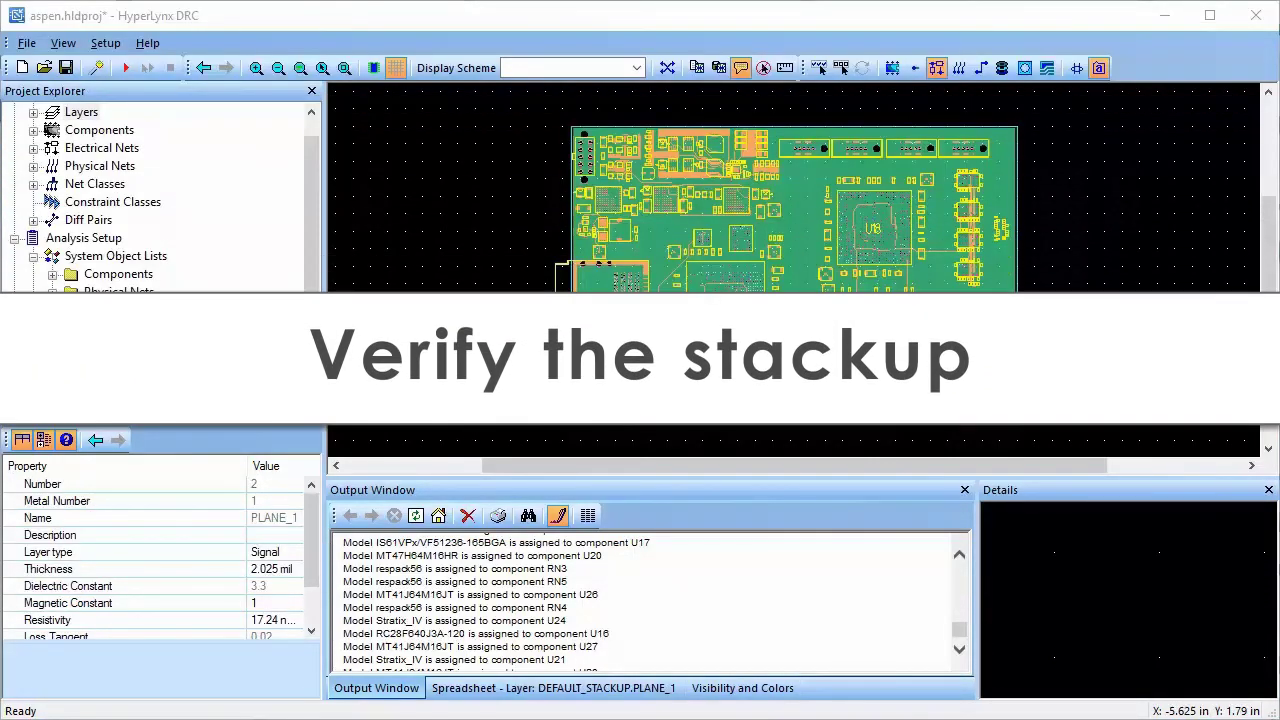
Step: Expand Layers and check DIELECTRIC_1 (0.5 mil, constant 3.3) and PLANE_1 properties
click(34, 114)
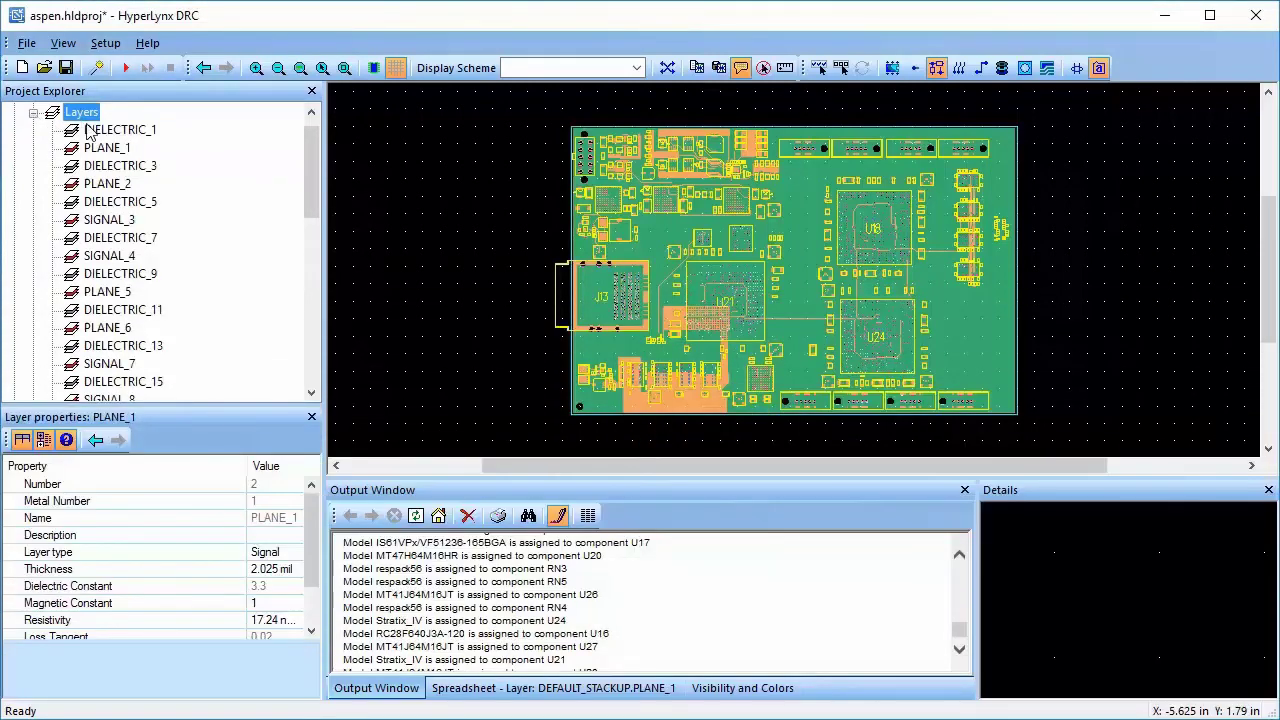
click(120, 130)
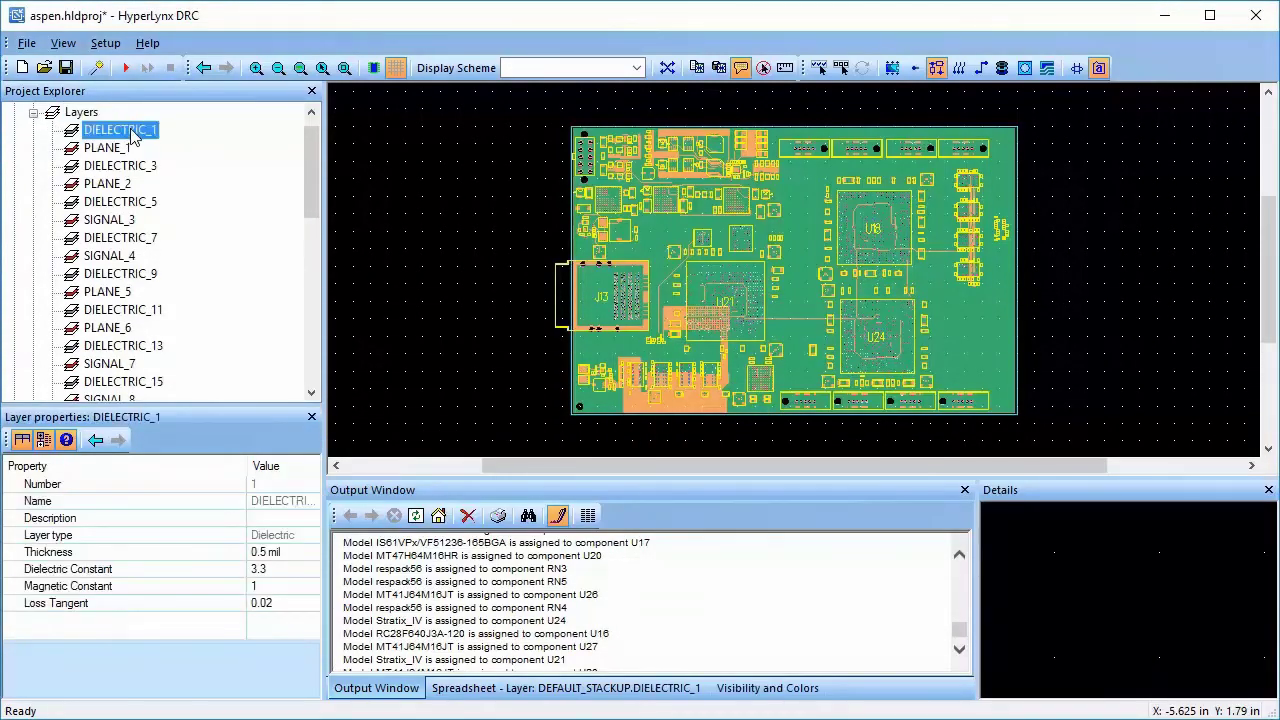
click(120, 148)
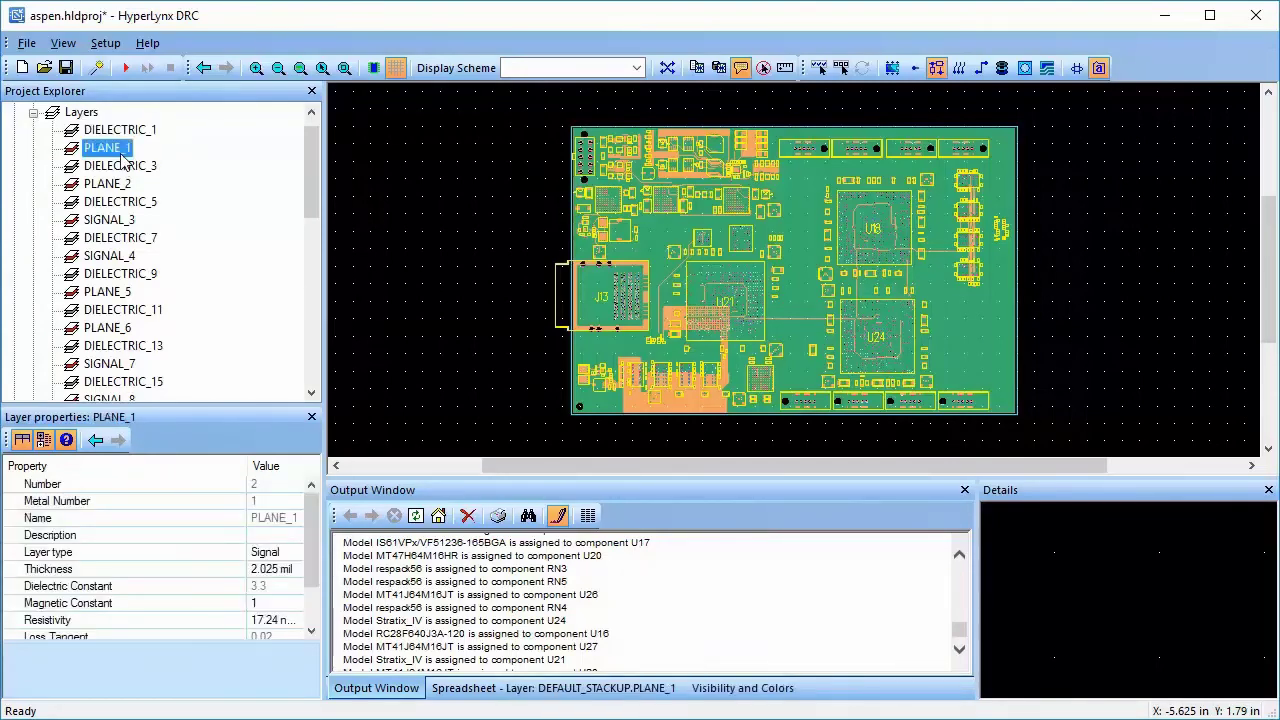